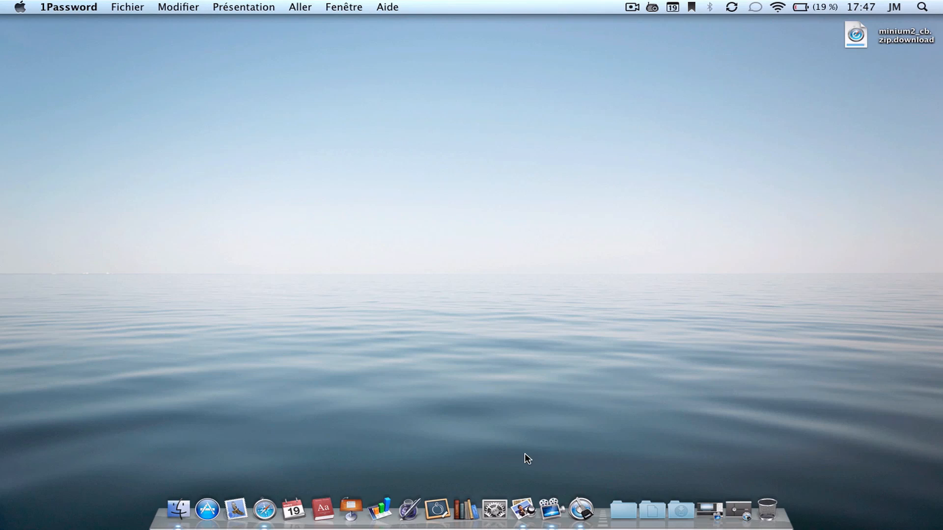
- Launch 1Password from the Dock and unlock the vault with the master password
left_click(586, 509)
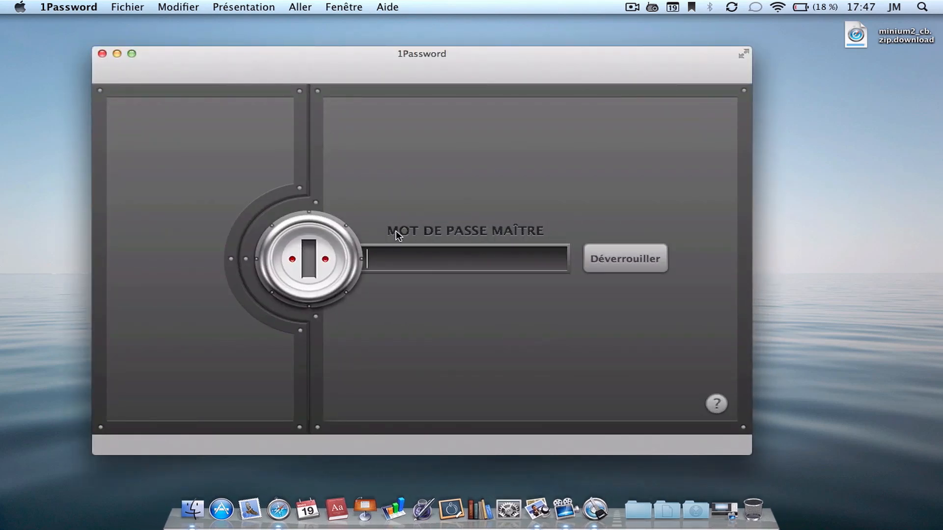
left_click(118, 54)
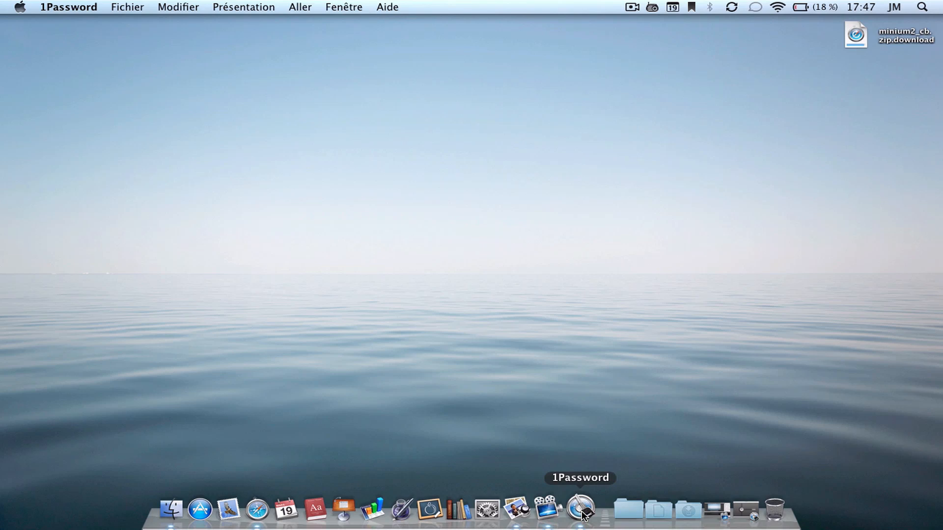
left_click(581, 509)
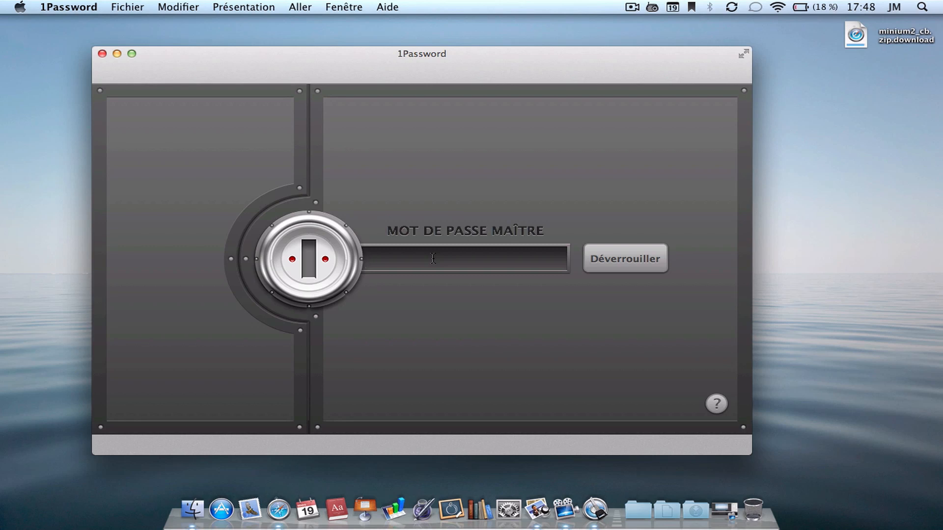
type("••••••")
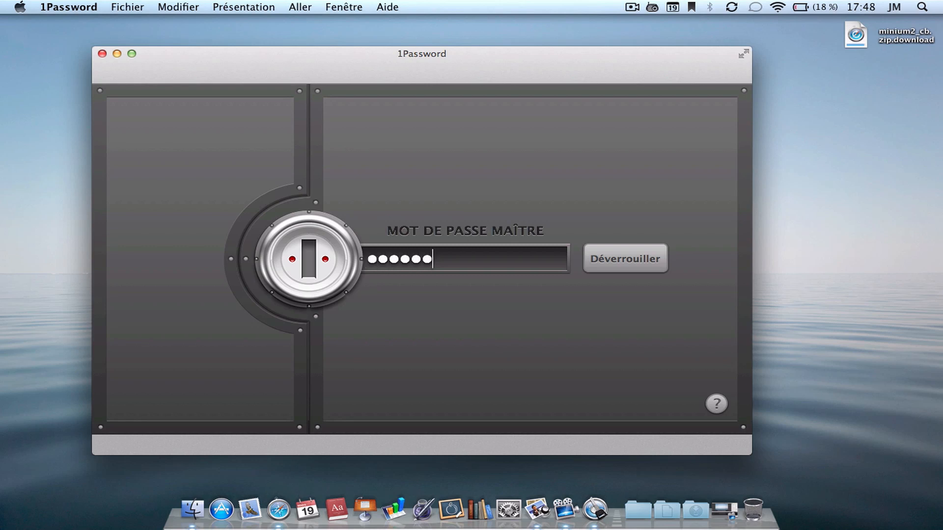
type("•••••")
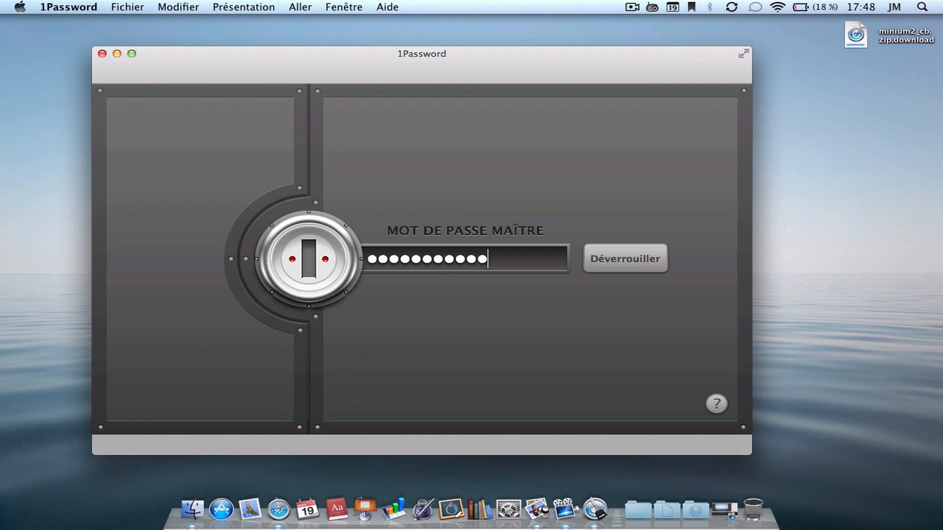
type("••••")
key("Return")
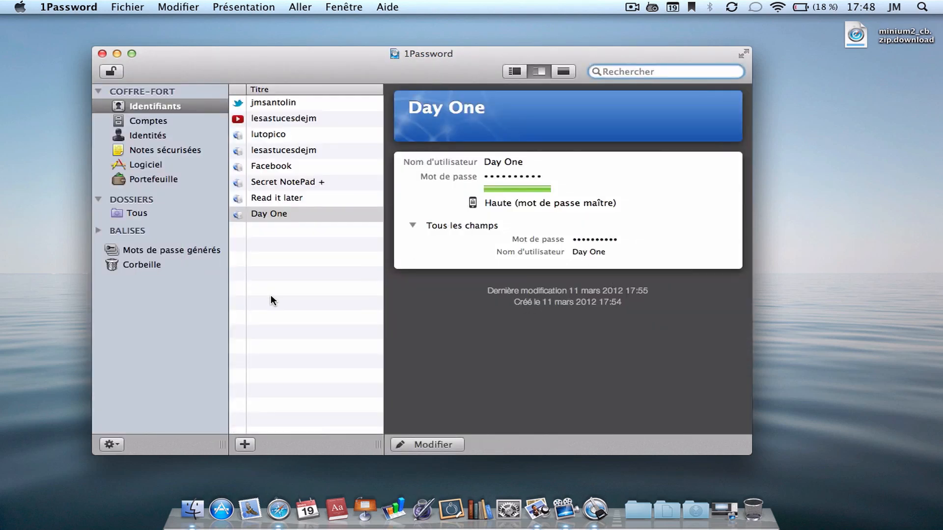
- Browse the Comptes and Logiciel categories, return to Identifiants, and add a new login item
left_click(278, 247)
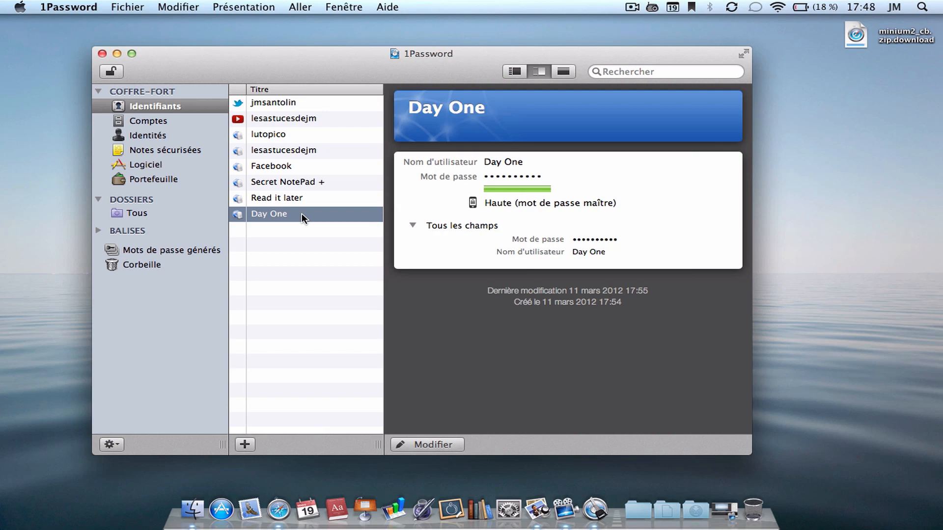
left_click(156, 121)
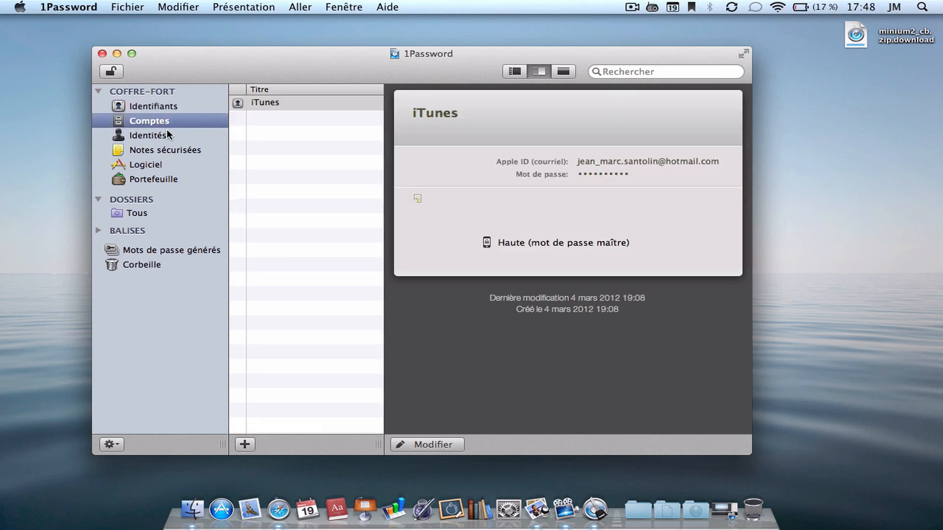
left_click(154, 167)
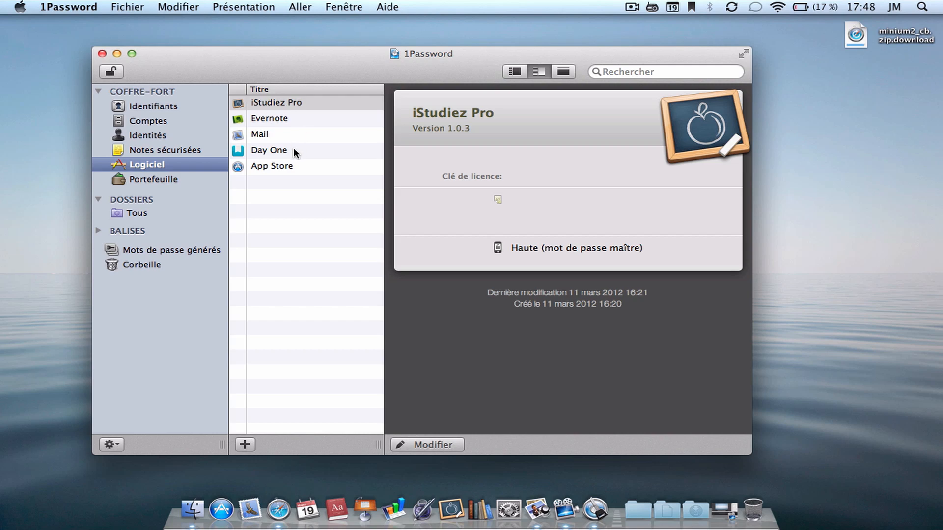
left_click(199, 107)
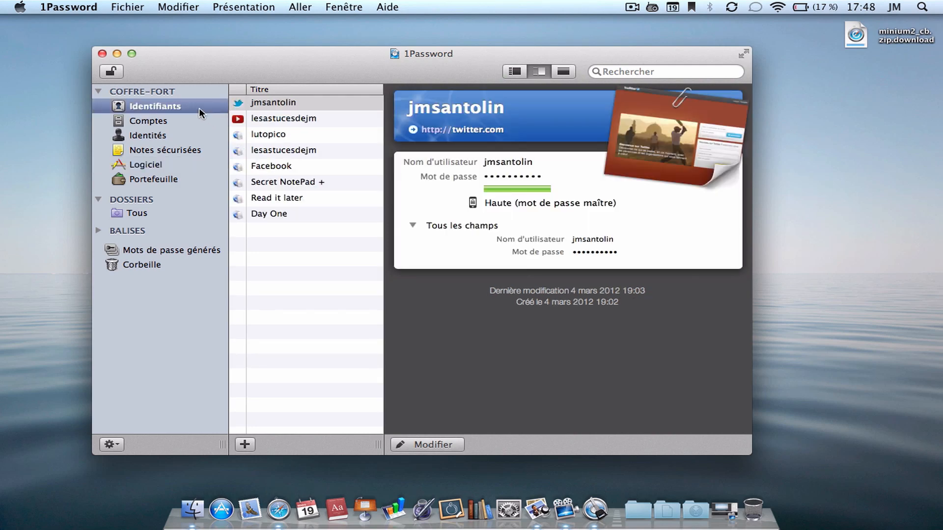
left_click(245, 445)
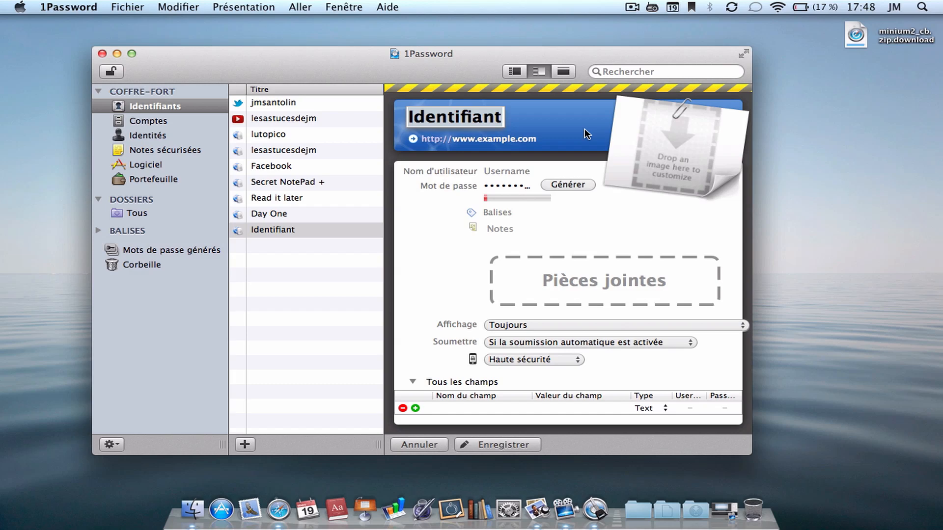
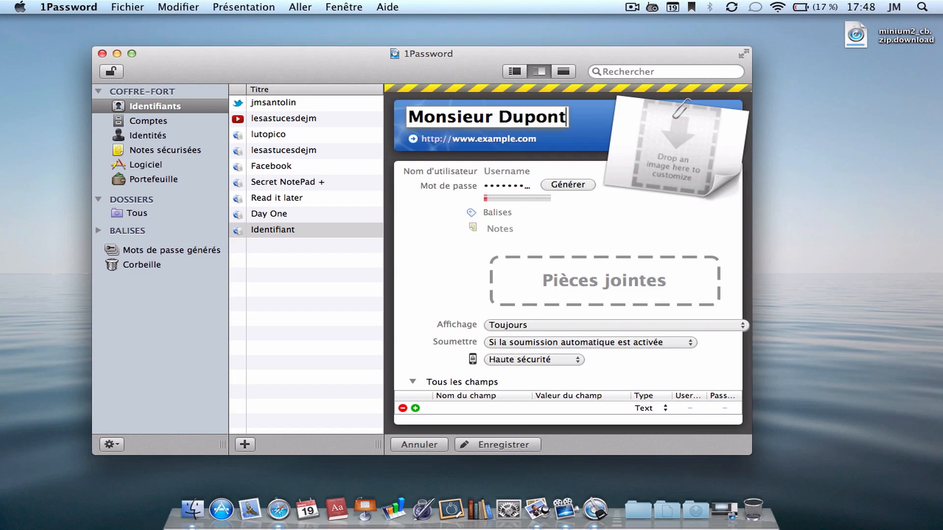
- Title the new login with the person's full name
left_click(545, 171)
left_click_drag(493, 117, 392, 113)
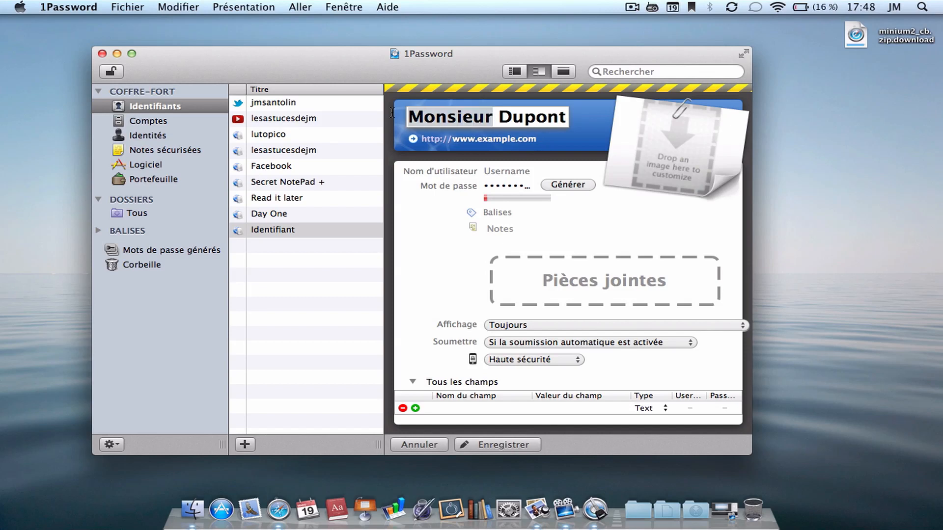
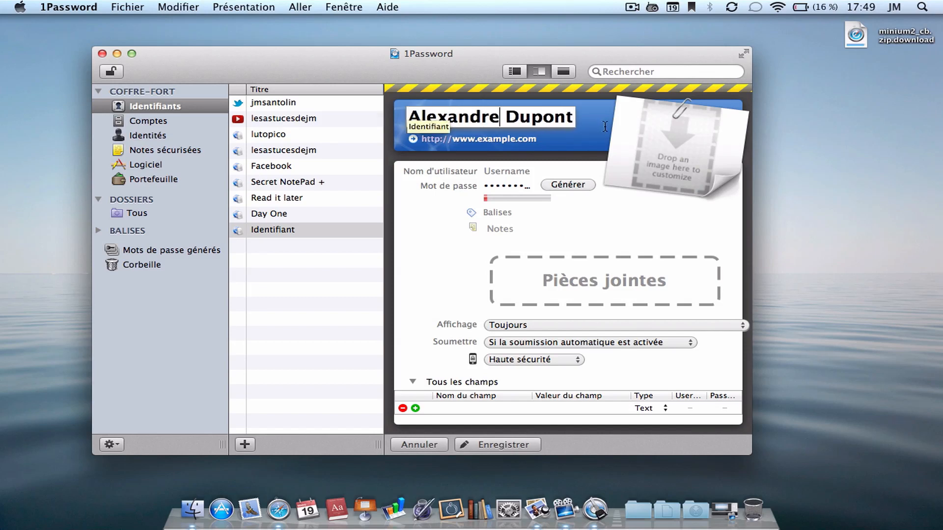
key("Return")
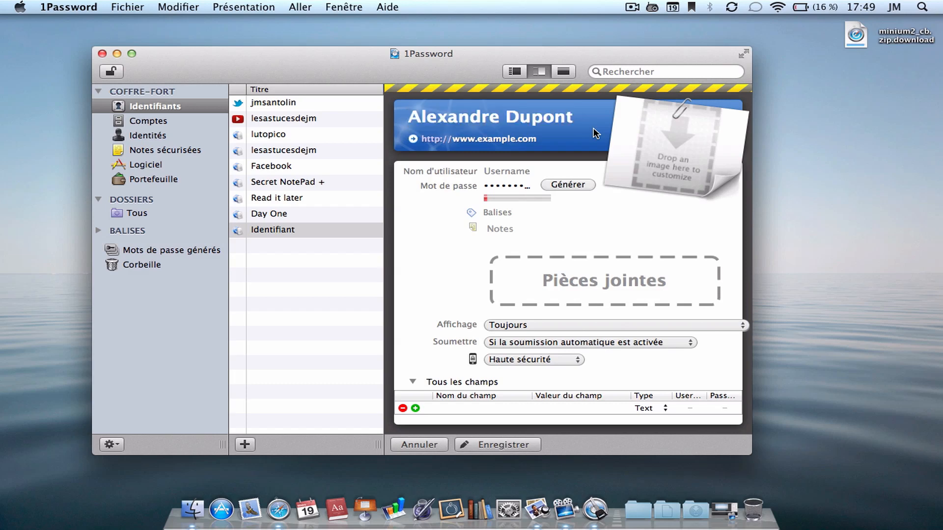
- Enter the e-mail address as the username and clear the placeholder password
left_click(515, 170)
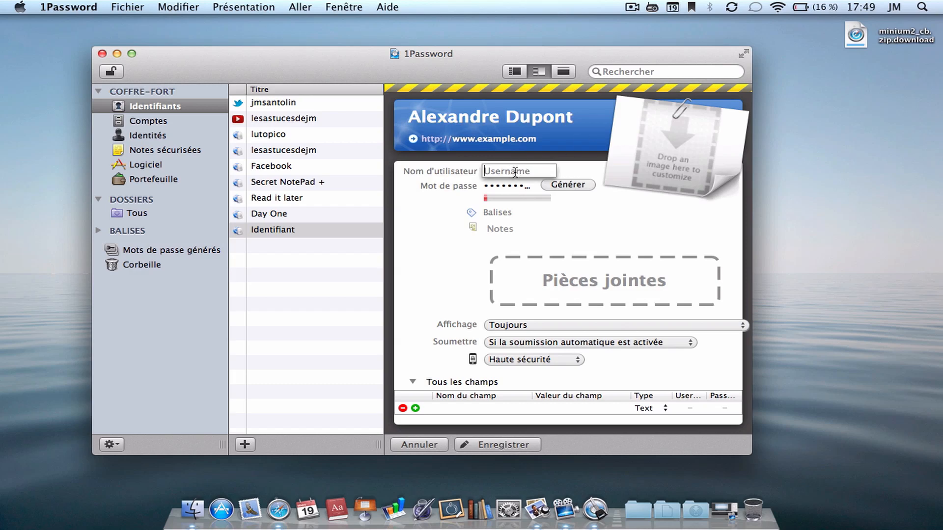
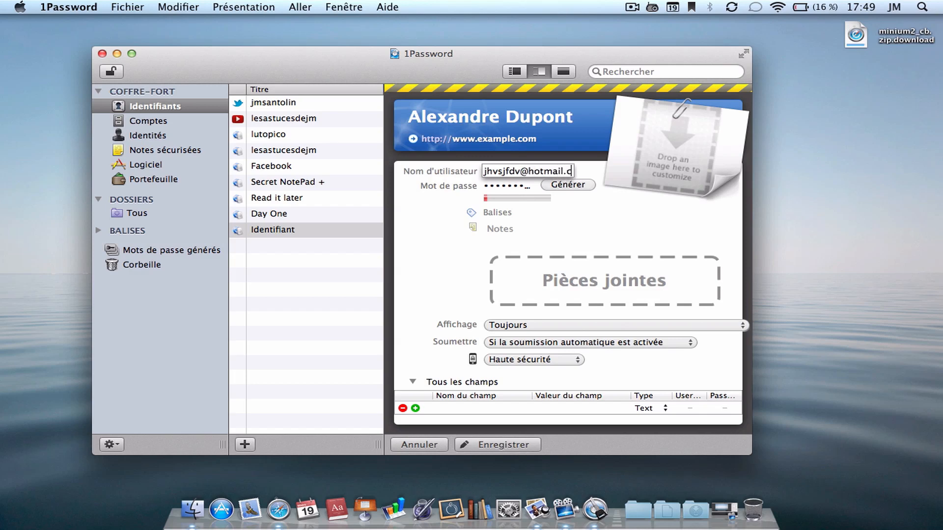
key("Return")
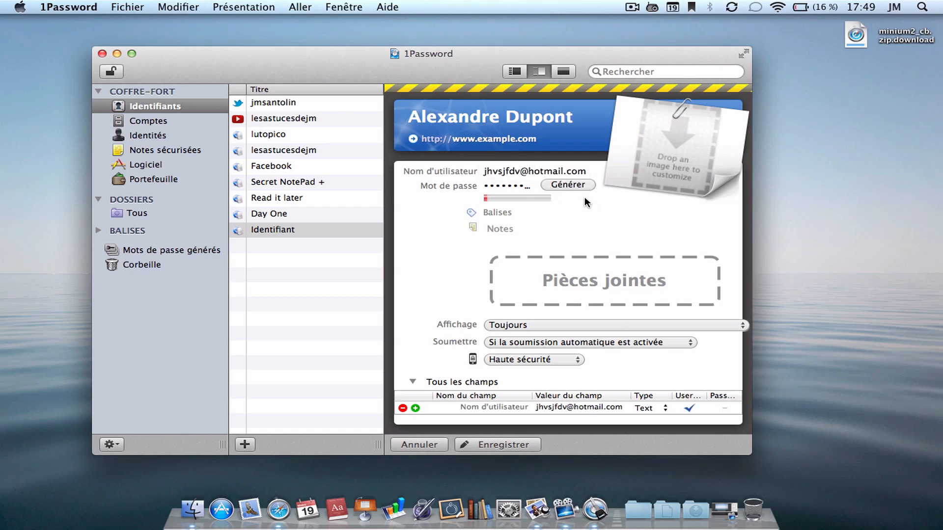
left_click(513, 186)
key("BackSpace")
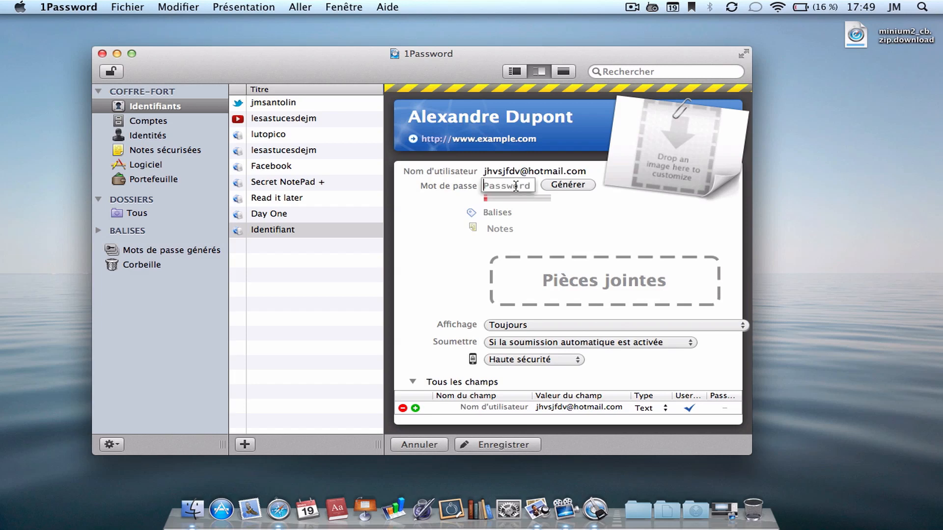
left_click(648, 214)
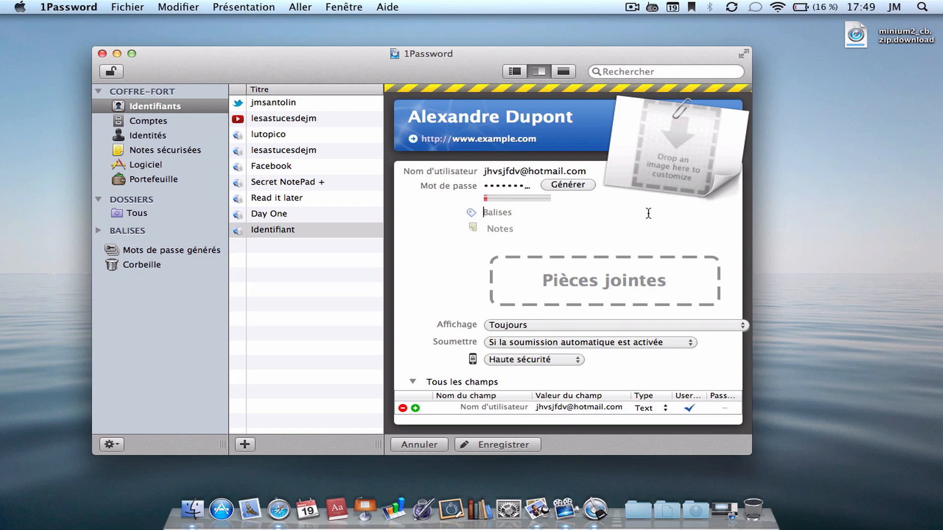
- Open the password generator and keep the length at 20 characters after trying other lengths
left_click(569, 185)
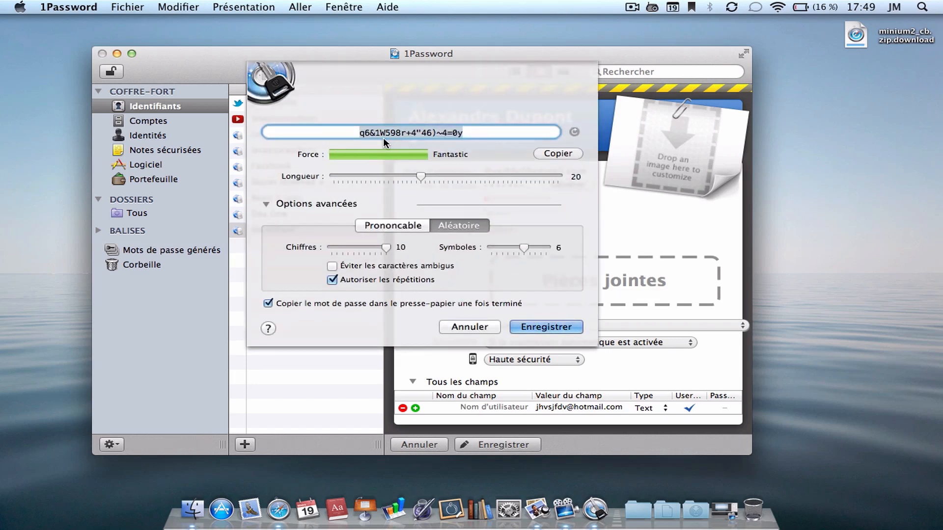
left_click(476, 132)
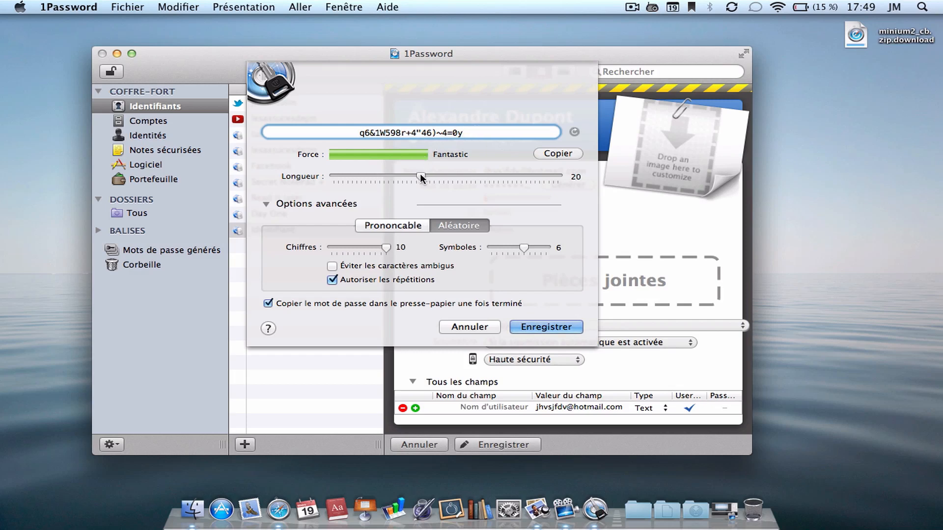
left_click_drag(420, 173, 570, 170)
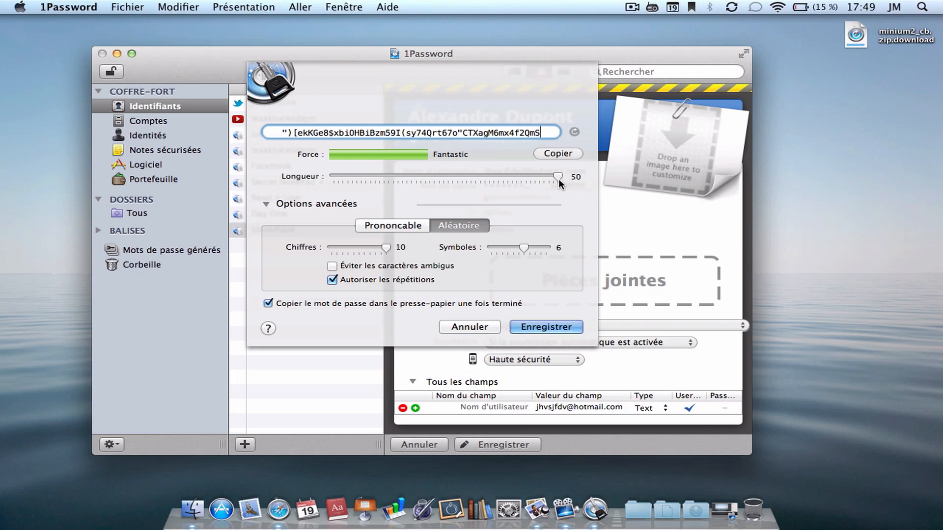
left_click_drag(557, 177, 415, 173)
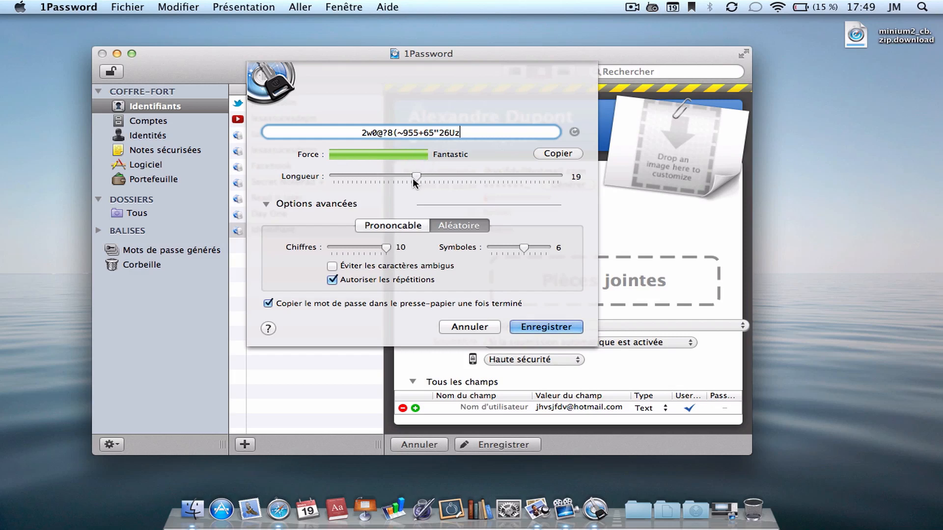
left_click_drag(416, 176, 421, 176)
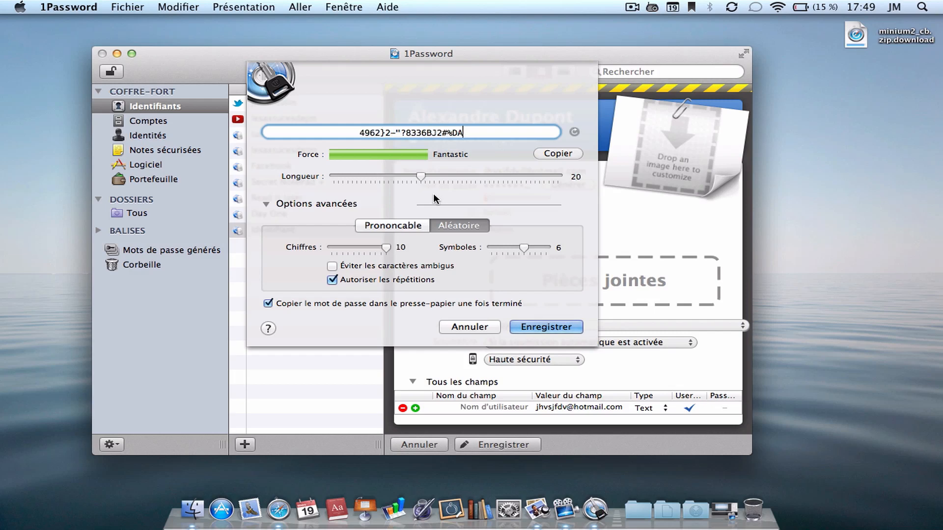
- Try pronounceable passwords with hyphen, digit and no separators, ending on digits
left_click(418, 224)
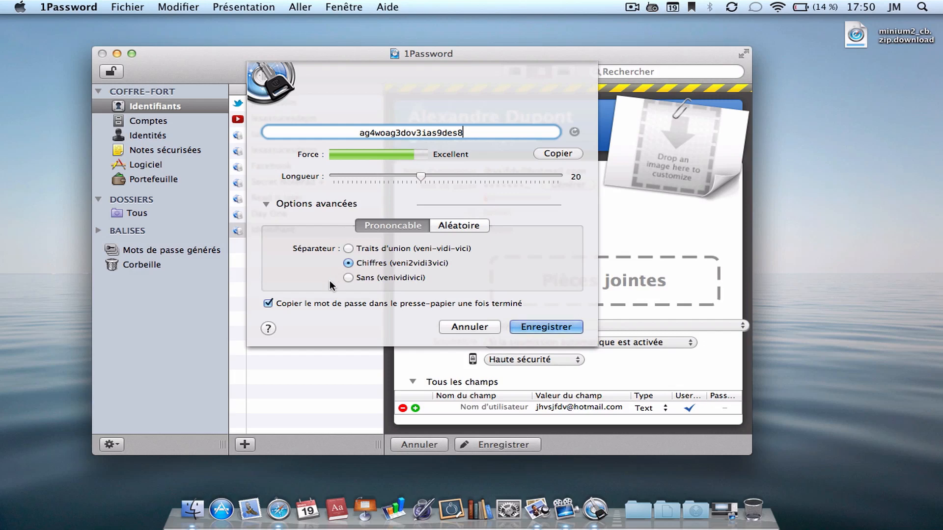
left_click(347, 248)
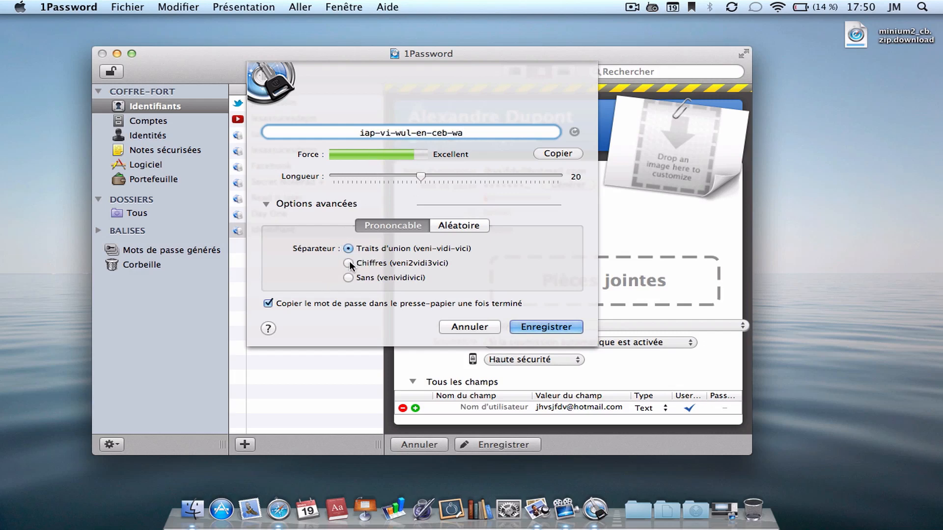
left_click(349, 263)
left_click(348, 278)
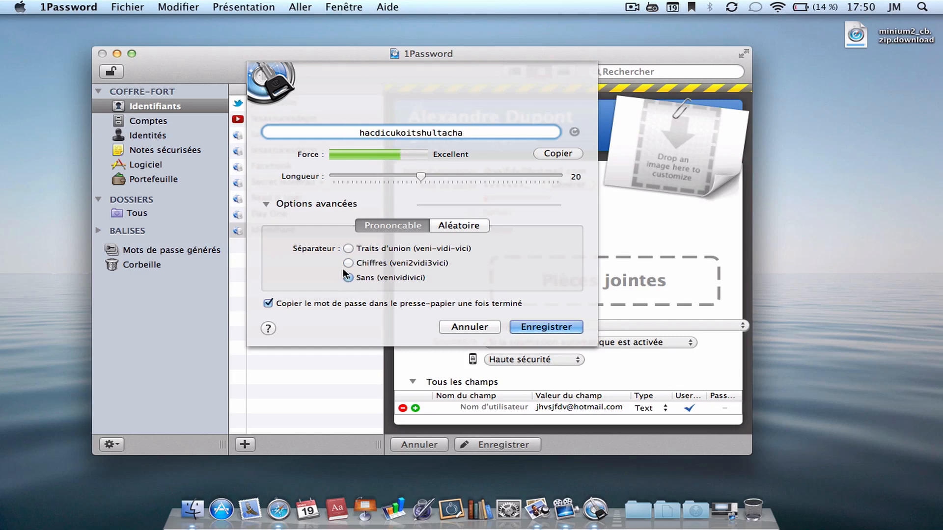
left_click(349, 263)
- Switch to fully random passwords with 10 digits and 10 symbols, leaving repetitions allowed
left_click(439, 228)
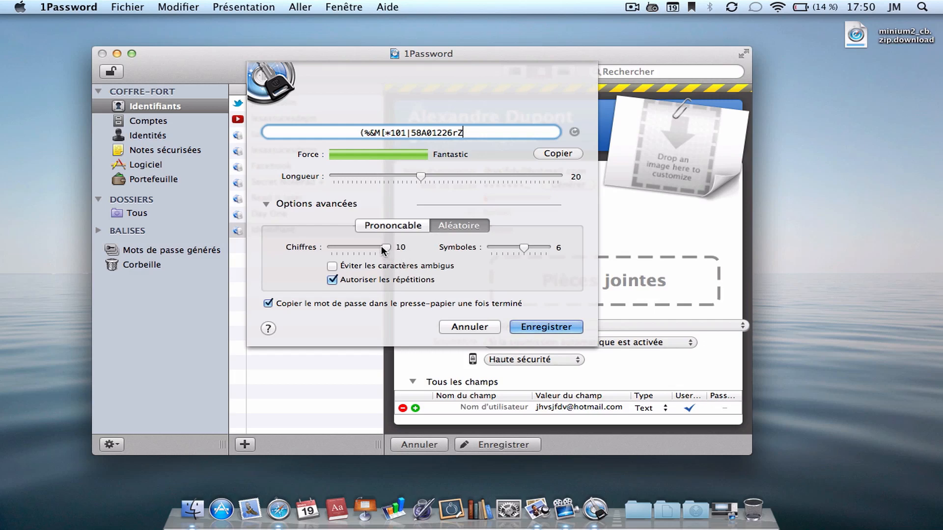
mouse_move(387, 246)
left_mouse_down()
mouse_move(326, 252)
mouse_move(406, 245)
left_mouse_up()
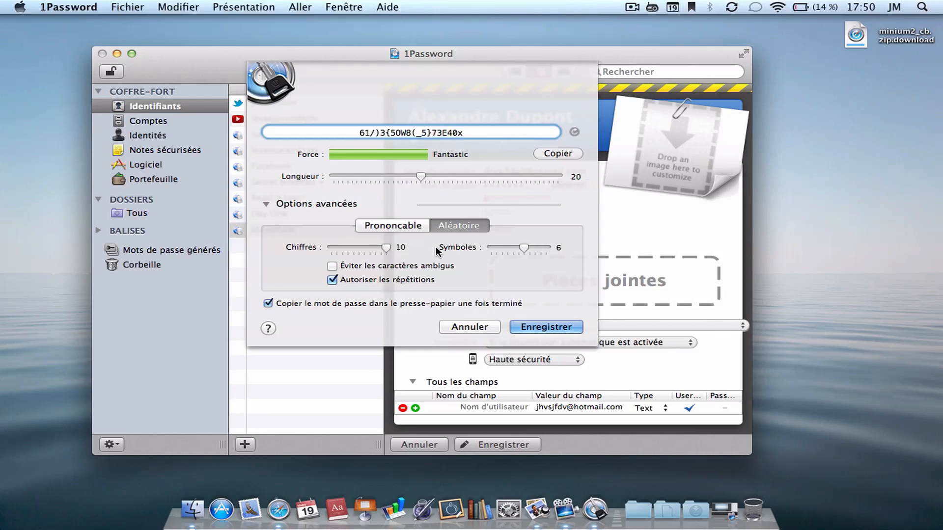
left_click_drag(523, 248, 546, 248)
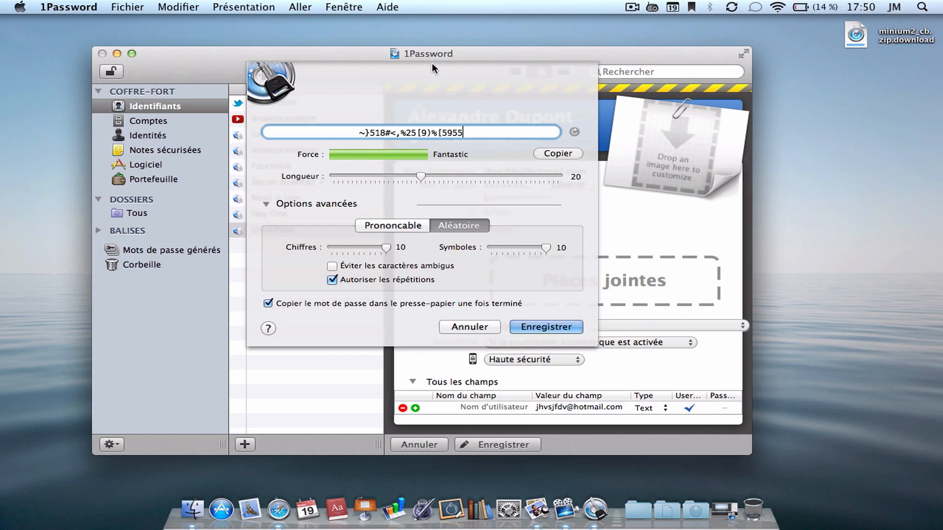
left_click(332, 280)
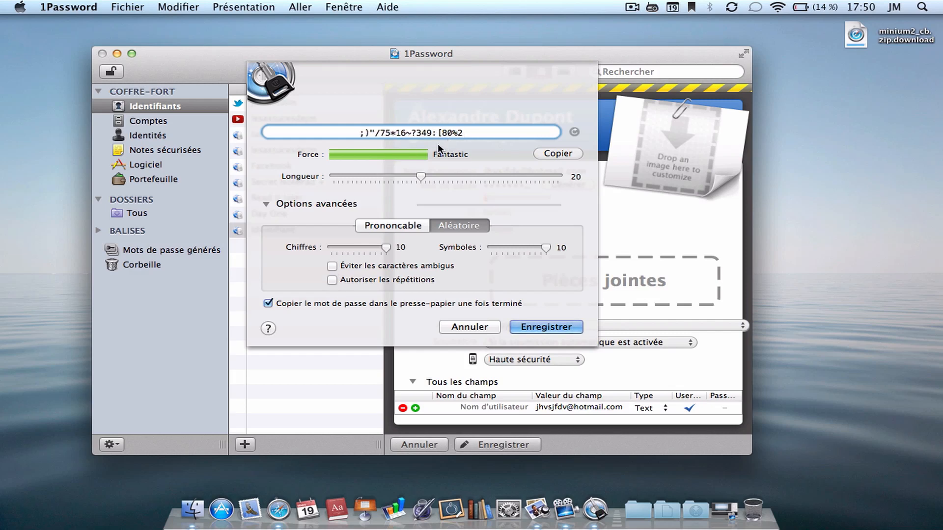
left_click(332, 280)
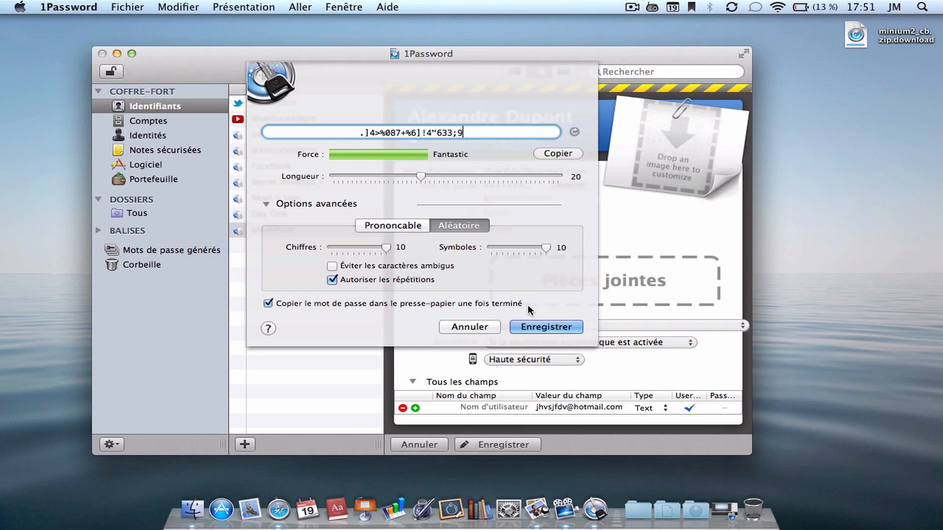
- Insert the generated password into the login, dismiss the battery alert, and save the login
left_click(535, 326)
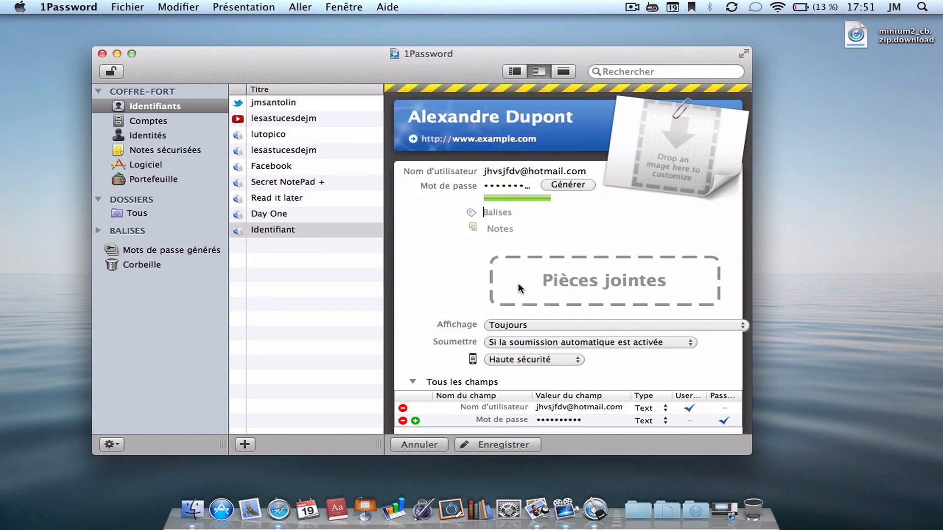
left_click(603, 198)
scroll(402, 240, "down", 2)
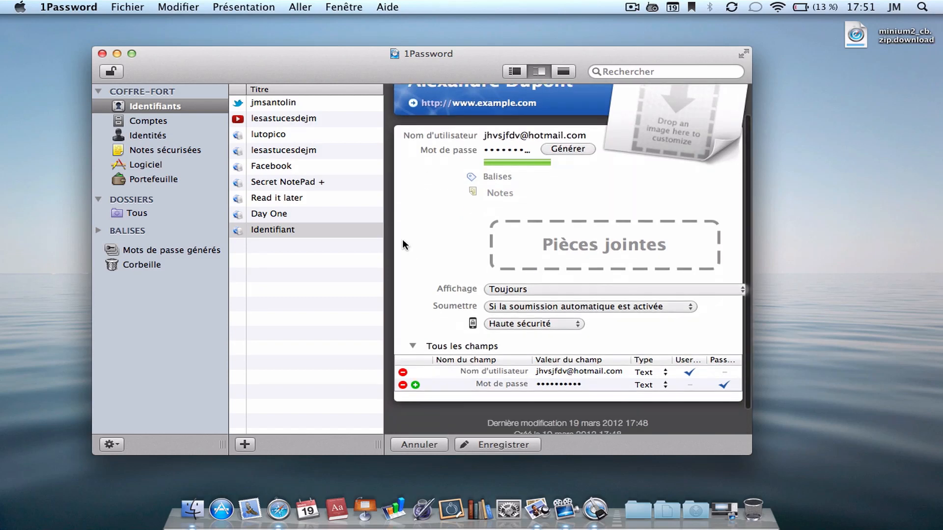
scroll(402, 239, "up", 3)
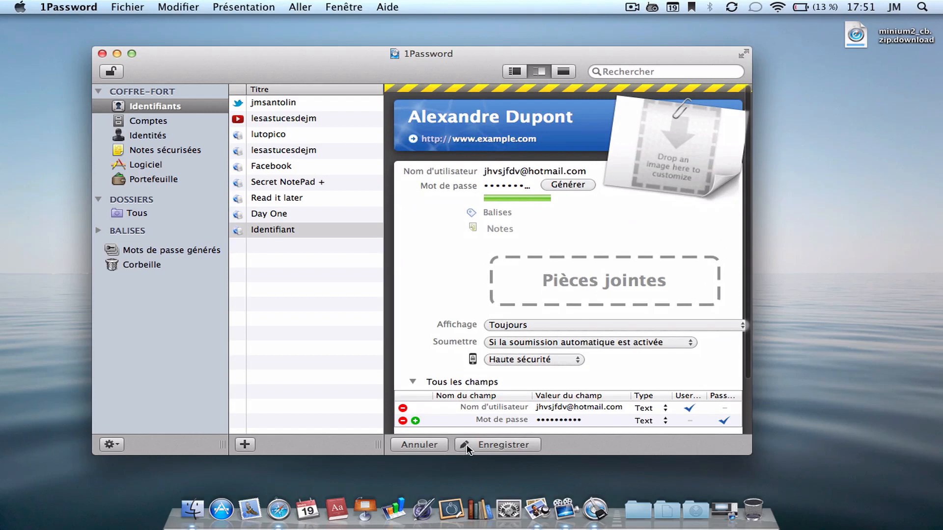
left_click(467, 444)
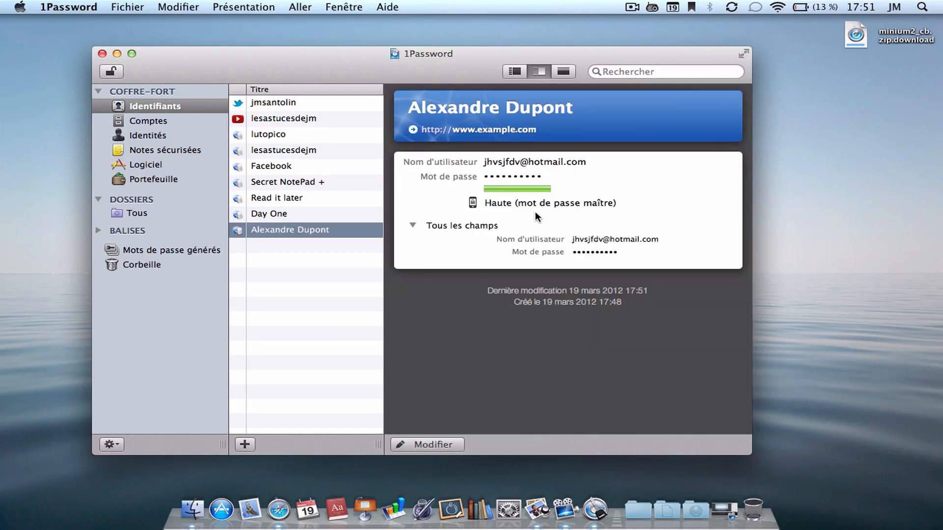
mouse_move(557, 163)
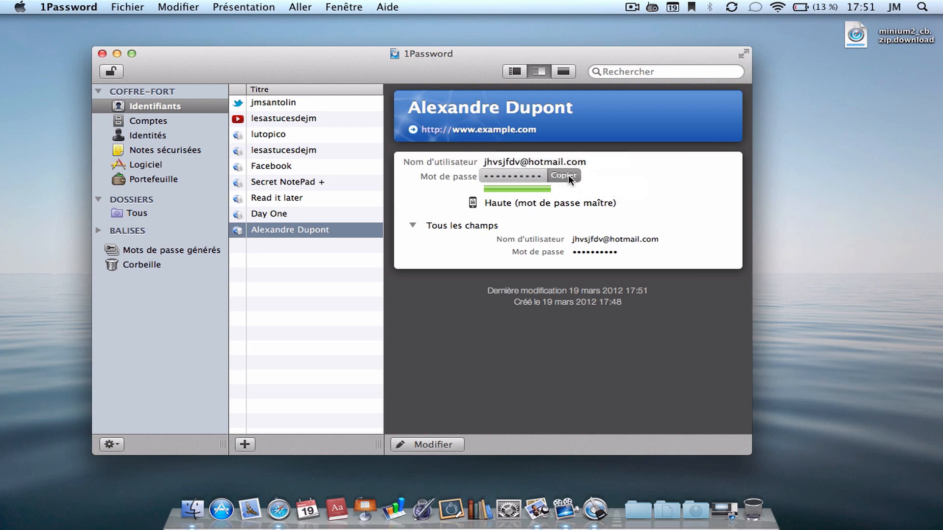
left_click(568, 175)
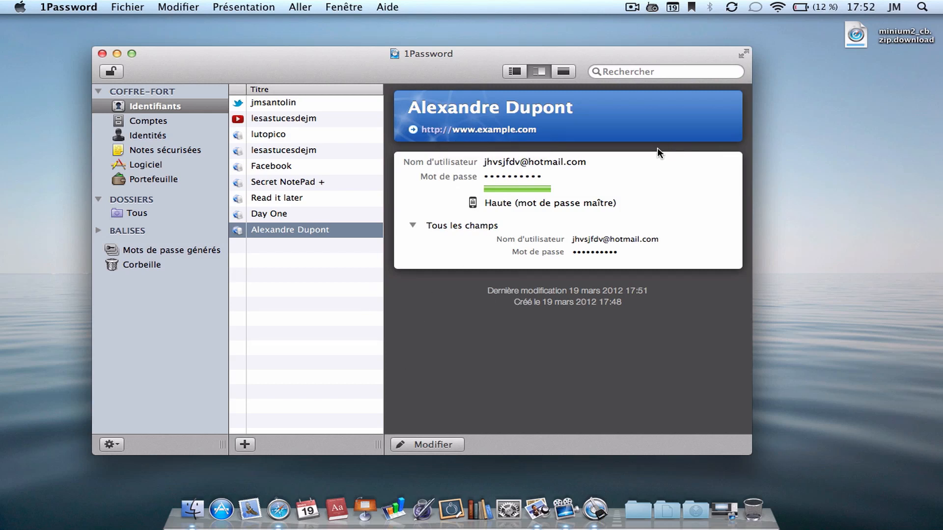
mouse_move(535, 160)
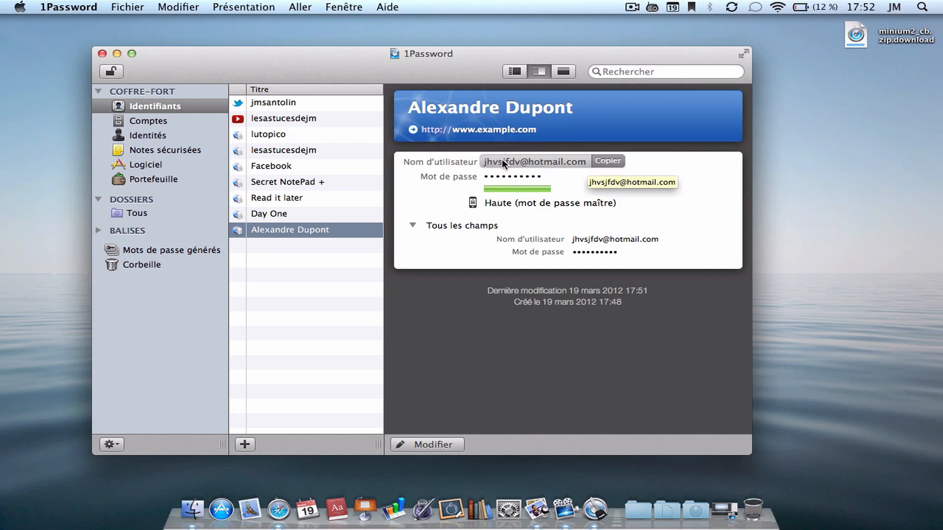
mouse_move(564, 173)
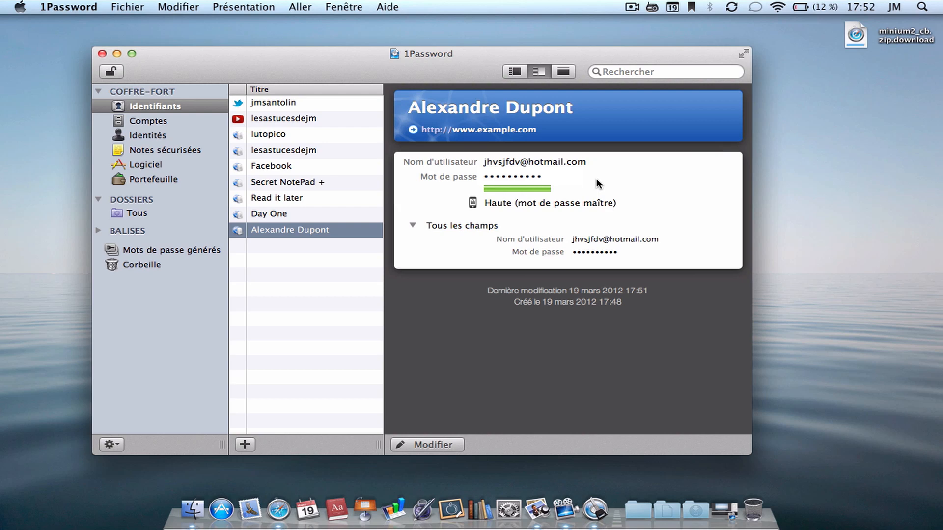
- Open Préférences and view the Sauvegarde, Général, Sécurité and Navigateurs panes
mouse_move(606, 166)
left_click(69, 7)
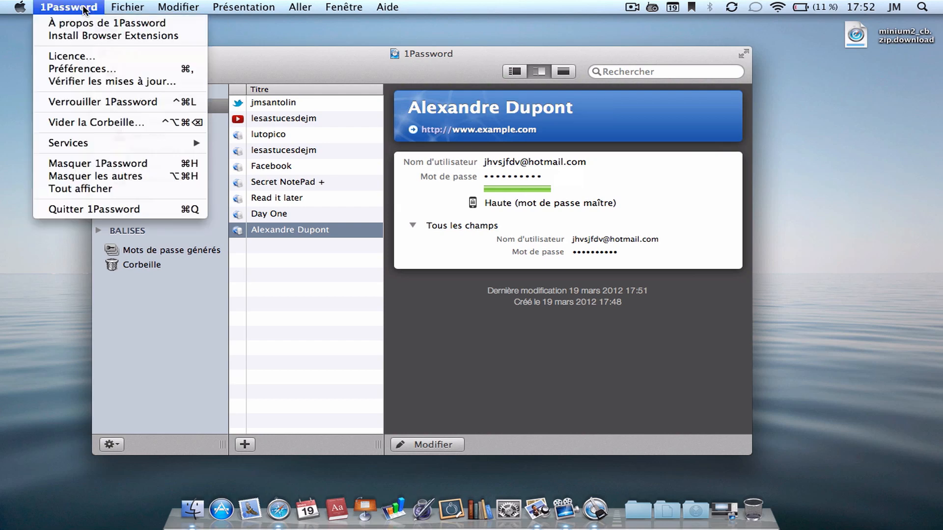
left_click(81, 69)
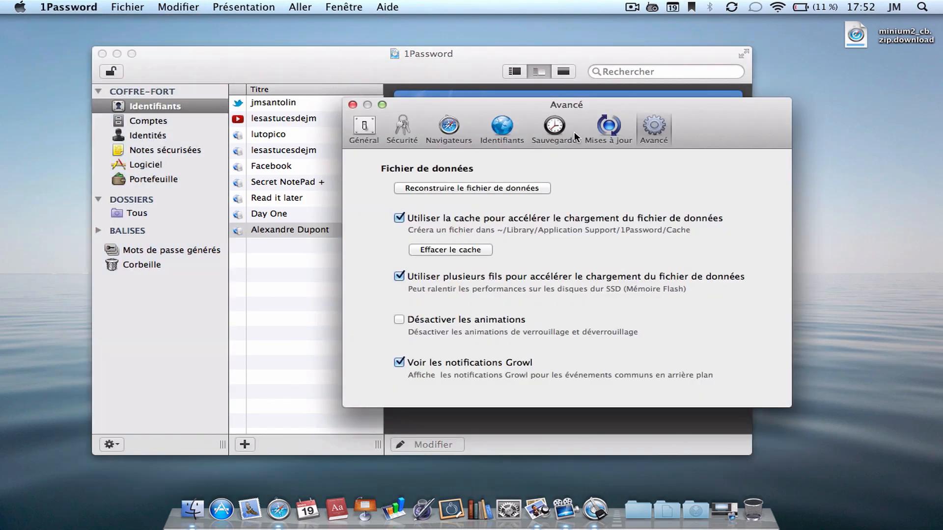
left_click(559, 125)
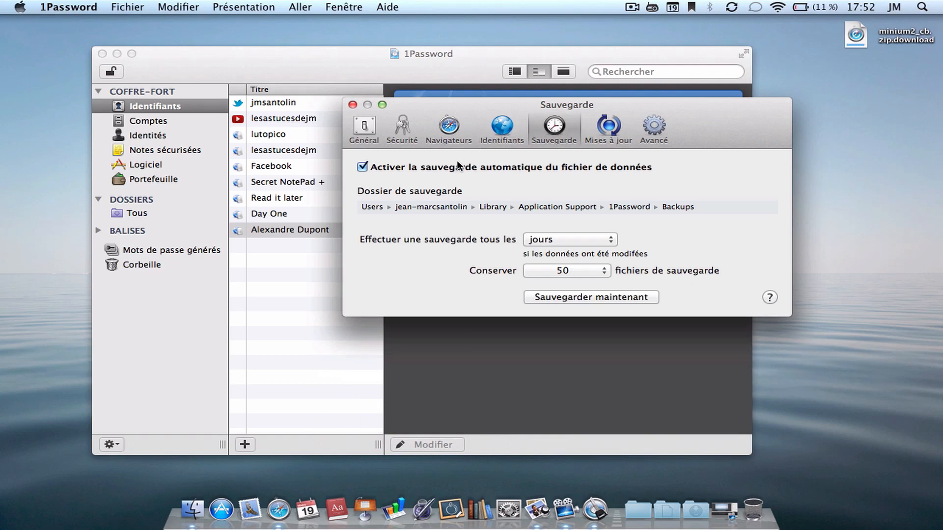
left_click(362, 129)
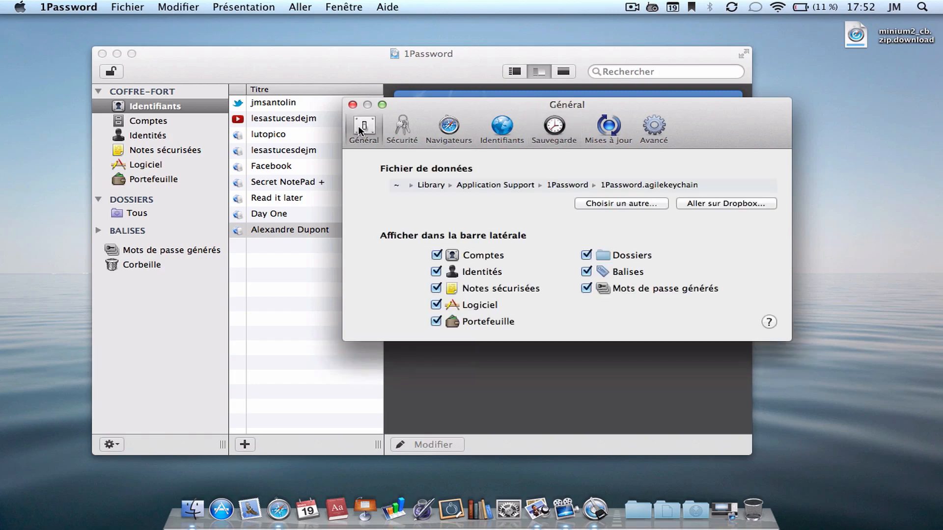
left_click(396, 121)
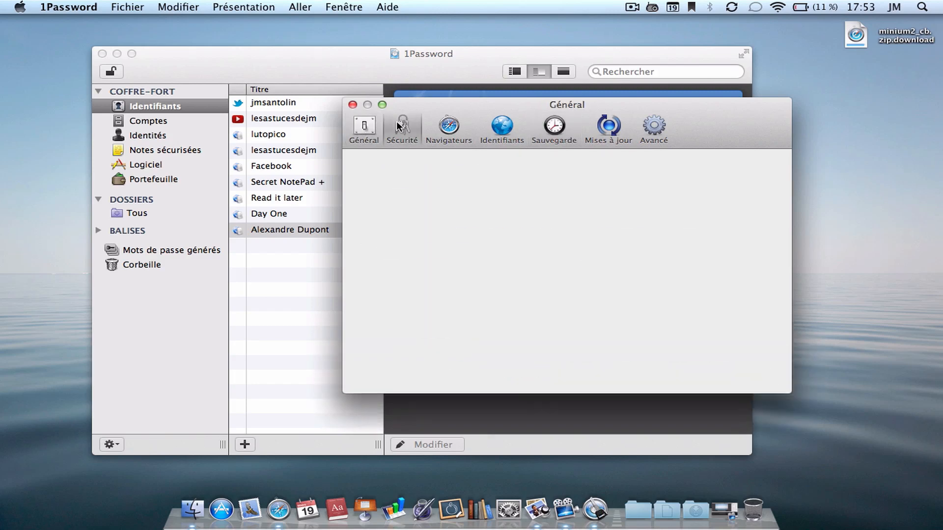
left_click(448, 131)
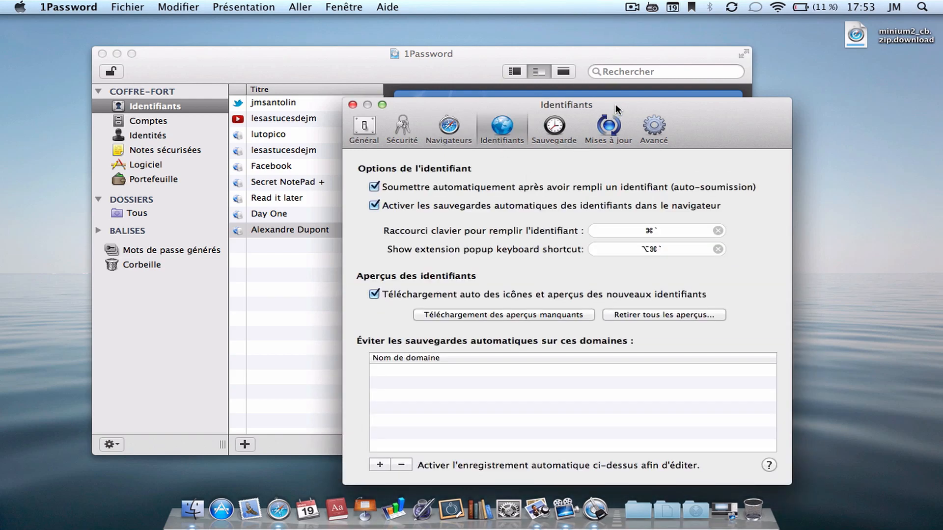
left_click_drag(615, 104, 514, 72)
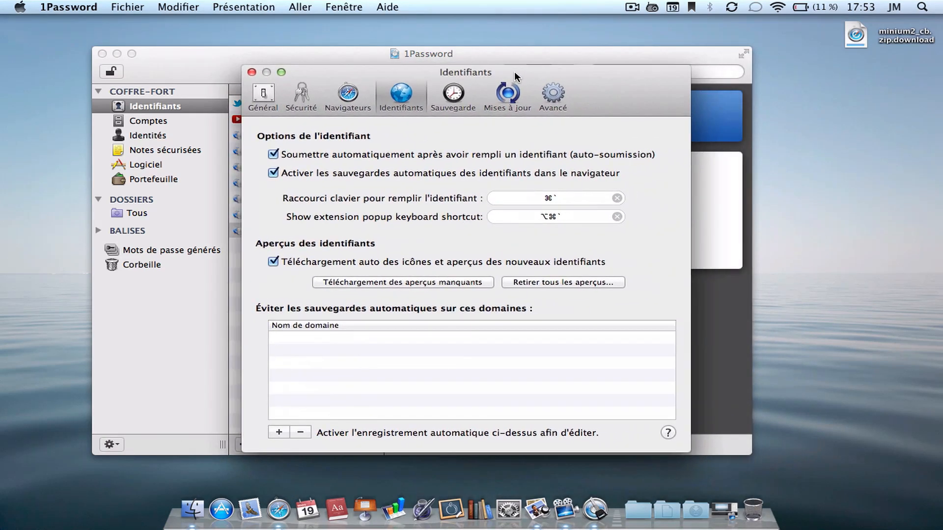
- Check the Avancé, Mises à jour, Sauvegarde and Identifiants panes, then close the preferences
left_click(562, 95)
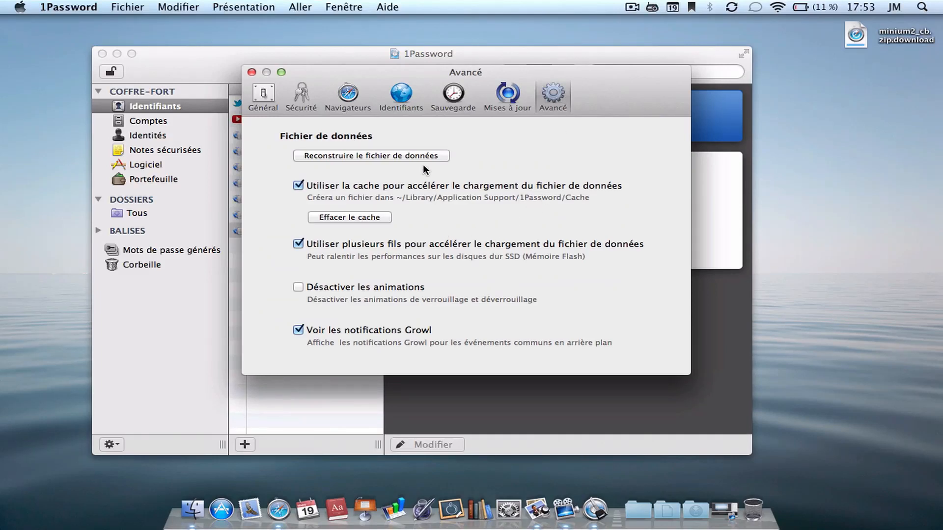
left_click(488, 101)
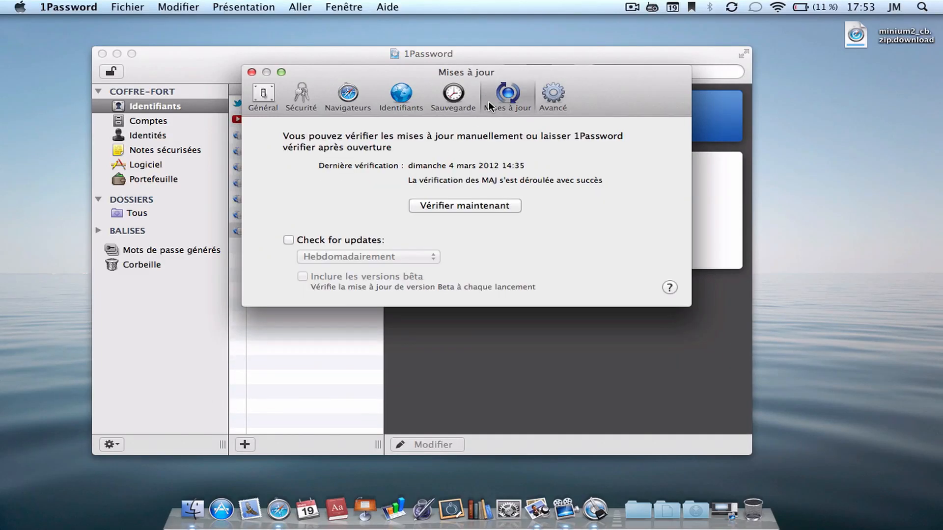
left_click(449, 102)
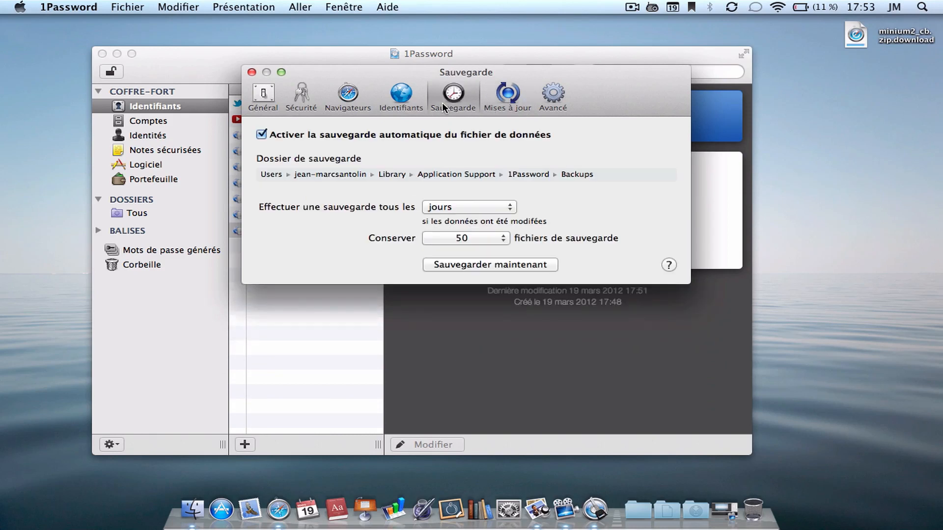
left_click(413, 102)
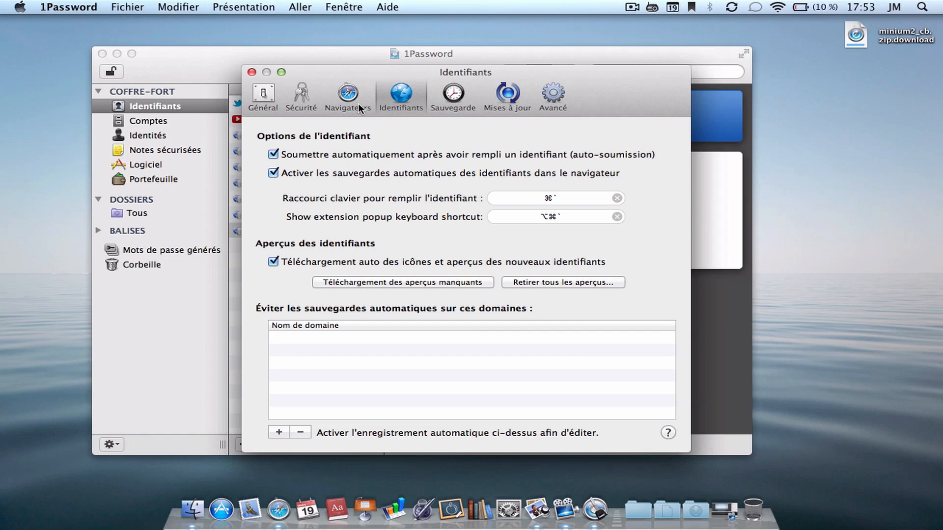
left_click(252, 72)
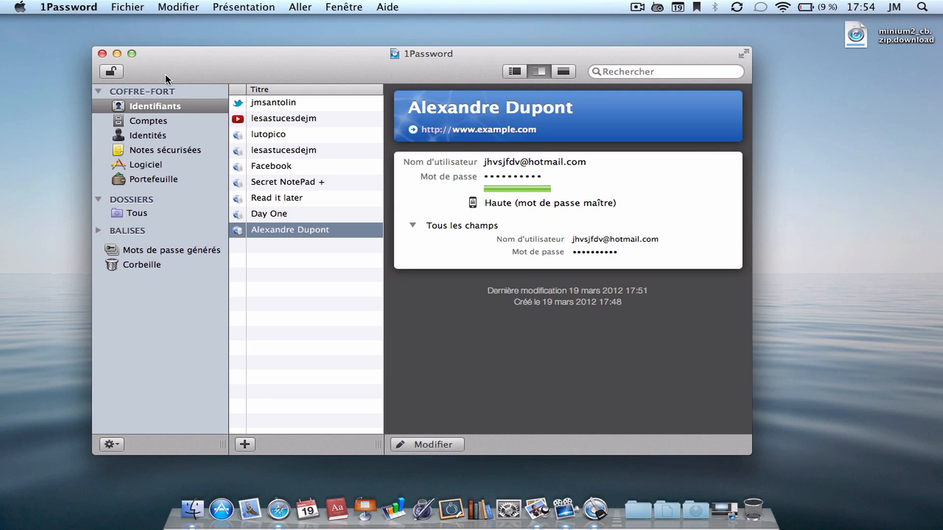
- Lock the vault, close its window, and quit 1Password from the Dock
left_click(110, 72)
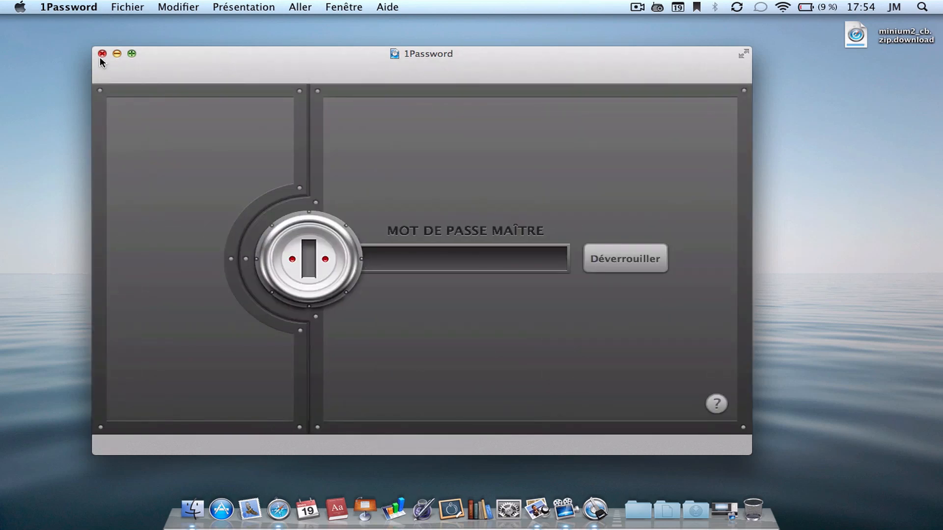
left_click(100, 56)
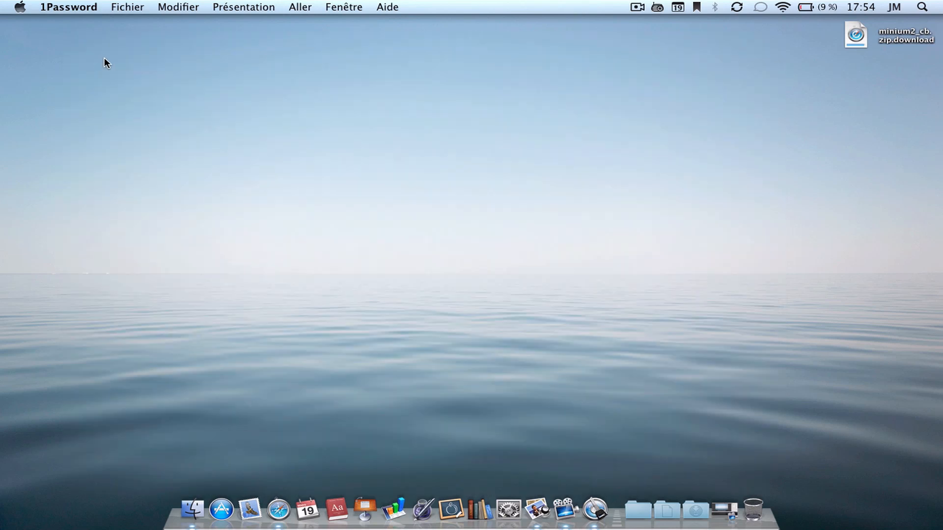
right_click(596, 513)
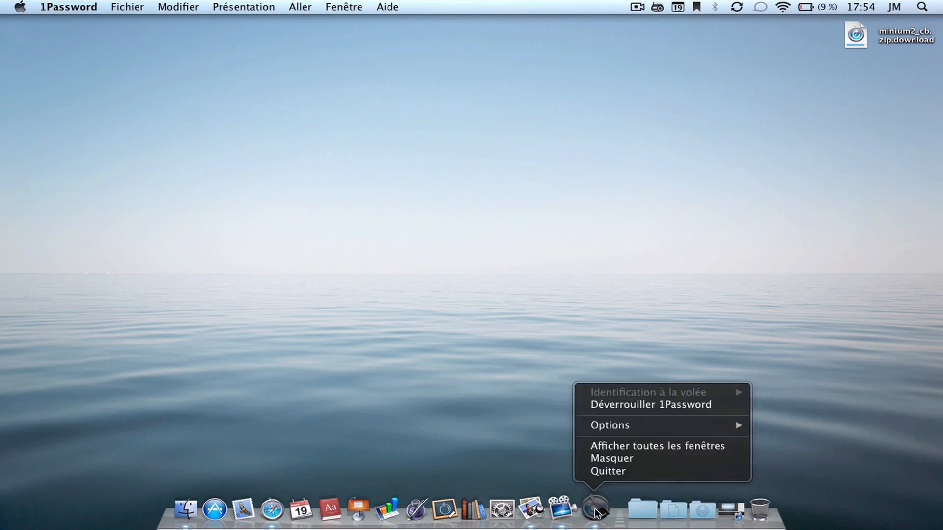
left_click(593, 472)
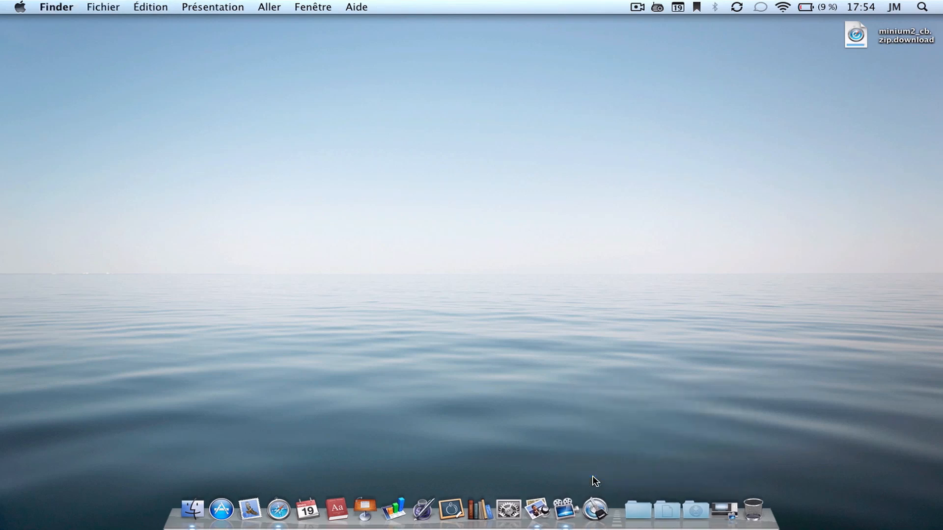